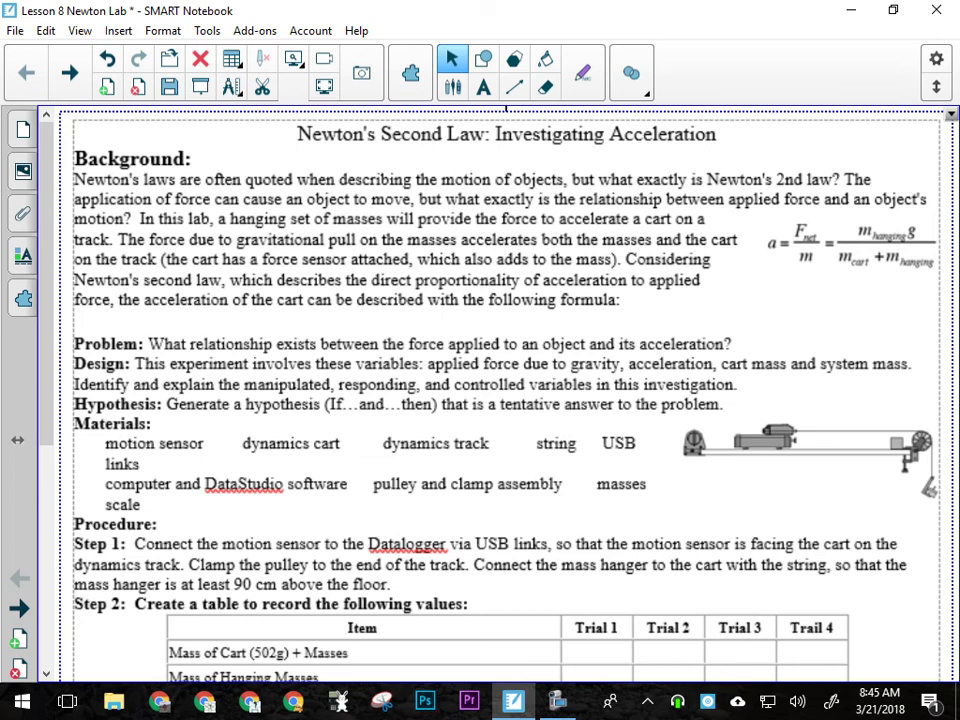
Step: Scroll down to show the Step 2 data table and the cart-and-track diagram
{"action": "scroll", "coordinate": [500, 400], "scroll_direction": "down", "scroll_amount": 8}
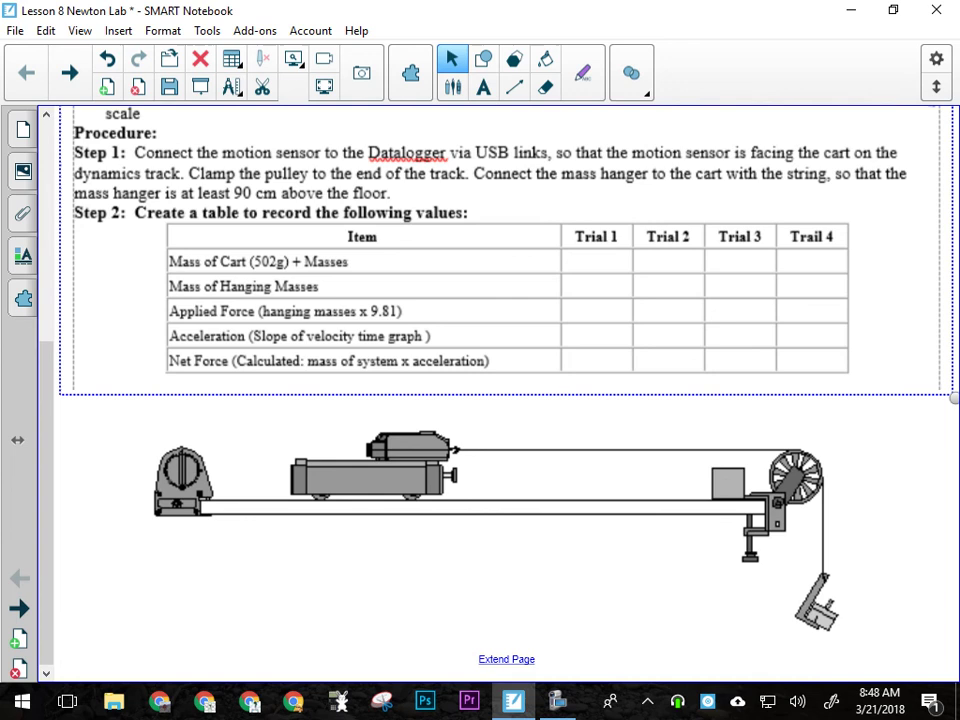
Step: Scroll back up to the handout's title and Background section
{"action": "scroll", "coordinate": [500, 400], "scroll_direction": "up", "scroll_amount": 5}
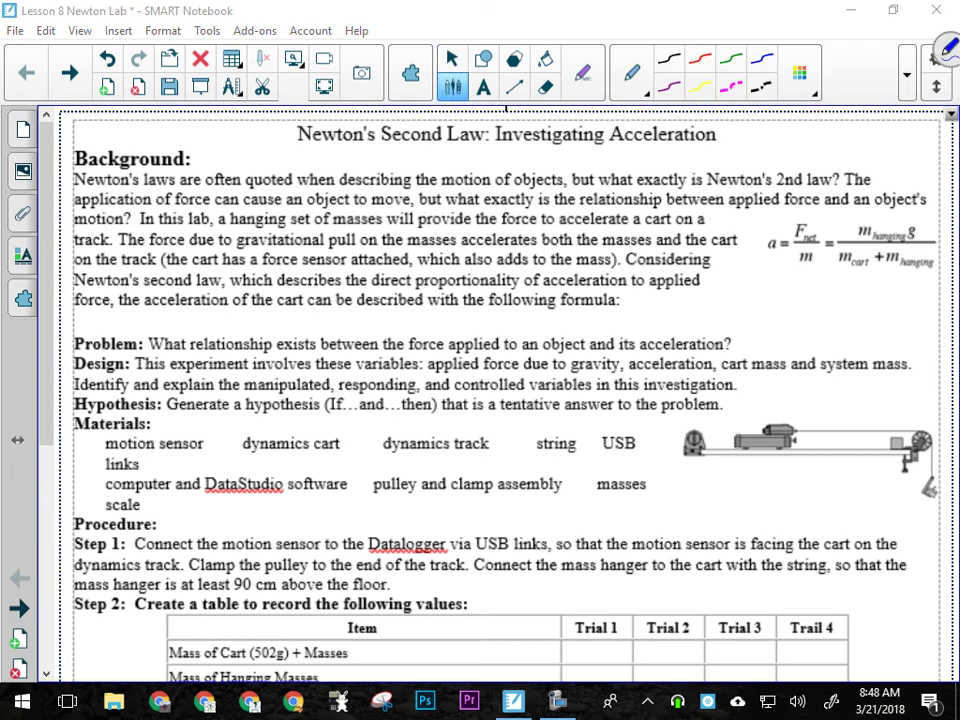
Step: Handwrite "If... newton's 2nd Law" in blue below the formula paragraph
{"action": "left_click_drag", "start_coordinate": [170, 312], "coordinate": [186, 311]}
{"action": "mouse_move", "coordinate": [178, 312]}
{"action": "left_mouse_down"}
{"action": "mouse_move", "coordinate": [177, 332]}
{"action": "mouse_move", "coordinate": [200, 334]}
{"action": "left_mouse_up"}
{"action": "left_click", "coordinate": [220, 327]}
{"action": "mouse_move", "coordinate": [196, 320]}
{"action": "left_mouse_down"}
{"action": "mouse_move", "coordinate": [209, 357]}
{"action": "mouse_move", "coordinate": [224, 328]}
{"action": "mouse_move", "coordinate": [275, 331]}
{"action": "left_mouse_up"}
{"action": "left_click", "coordinate": [226, 327]}
{"action": "left_click", "coordinate": [232, 327]}
{"action": "mouse_move", "coordinate": [278, 321]}
{"action": "left_mouse_down"}
{"action": "mouse_move", "coordinate": [288, 333]}
{"action": "mouse_move", "coordinate": [300, 320]}
{"action": "left_mouse_up"}
{"action": "mouse_move", "coordinate": [304, 313]}
{"action": "left_mouse_down"}
{"action": "mouse_move", "coordinate": [303, 333]}
{"action": "mouse_move", "coordinate": [312, 317]}
{"action": "left_mouse_up"}
{"action": "left_click_drag", "start_coordinate": [321, 323], "coordinate": [337, 332]}
{"action": "mouse_move", "coordinate": [342, 313]}
{"action": "left_mouse_down"}
{"action": "mouse_move", "coordinate": [345, 332]}
{"action": "mouse_move", "coordinate": [384, 332]}
{"action": "mouse_move", "coordinate": [397, 321]}
{"action": "left_mouse_up"}
{"action": "mouse_move", "coordinate": [407, 312]}
{"action": "left_mouse_down"}
{"action": "mouse_move", "coordinate": [401, 321]}
{"action": "mouse_move", "coordinate": [440, 329]}
{"action": "mouse_move", "coordinate": [474, 318]}
{"action": "mouse_move", "coordinate": [546, 328]}
{"action": "left_mouse_up"}
Step: Continue the note with "and... then → predict results." to finish the hypothesis line
{"action": "left_click", "coordinate": [574, 326]}
{"action": "left_click", "coordinate": [587, 326]}
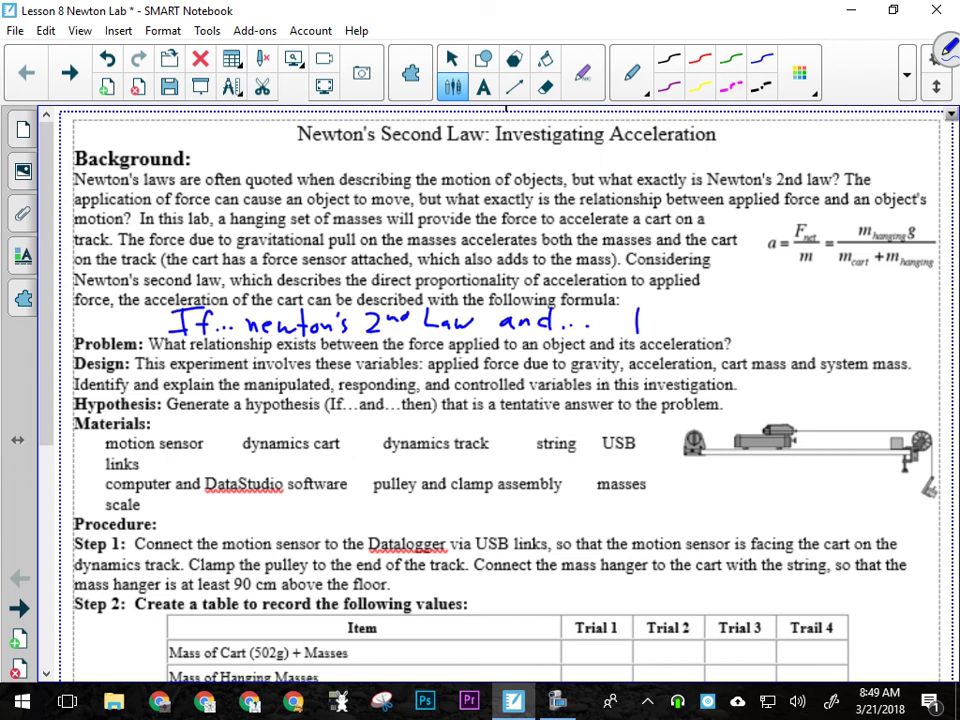
{"action": "left_click_drag", "start_coordinate": [638, 311], "coordinate": [640, 330]}
{"action": "left_click_drag", "start_coordinate": [632, 318], "coordinate": [661, 330]}
{"action": "left_click_drag", "start_coordinate": [666, 323], "coordinate": [711, 325]}
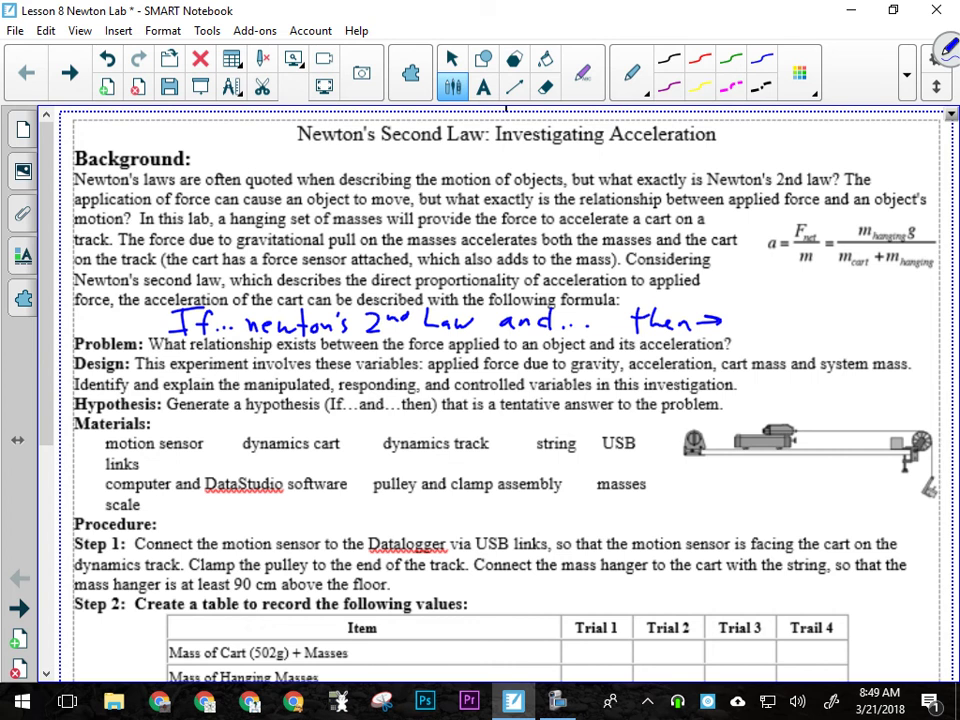
{"action": "mouse_move", "coordinate": [735, 300]}
{"action": "left_mouse_down"}
{"action": "mouse_move", "coordinate": [738, 314]}
{"action": "mouse_move", "coordinate": [765, 302]}
{"action": "mouse_move", "coordinate": [797, 303]}
{"action": "mouse_move", "coordinate": [804, 313]}
{"action": "left_mouse_up"}
{"action": "mouse_move", "coordinate": [822, 292]}
{"action": "left_mouse_down"}
{"action": "mouse_move", "coordinate": [824, 314]}
{"action": "mouse_move", "coordinate": [828, 300]}
{"action": "left_mouse_up"}
{"action": "left_click_drag", "start_coordinate": [755, 334], "coordinate": [822, 336]}
{"action": "mouse_move", "coordinate": [815, 328]}
{"action": "left_mouse_down"}
{"action": "mouse_move", "coordinate": [831, 327]}
{"action": "mouse_move", "coordinate": [836, 338]}
{"action": "left_mouse_up"}
{"action": "left_click", "coordinate": [847, 339]}
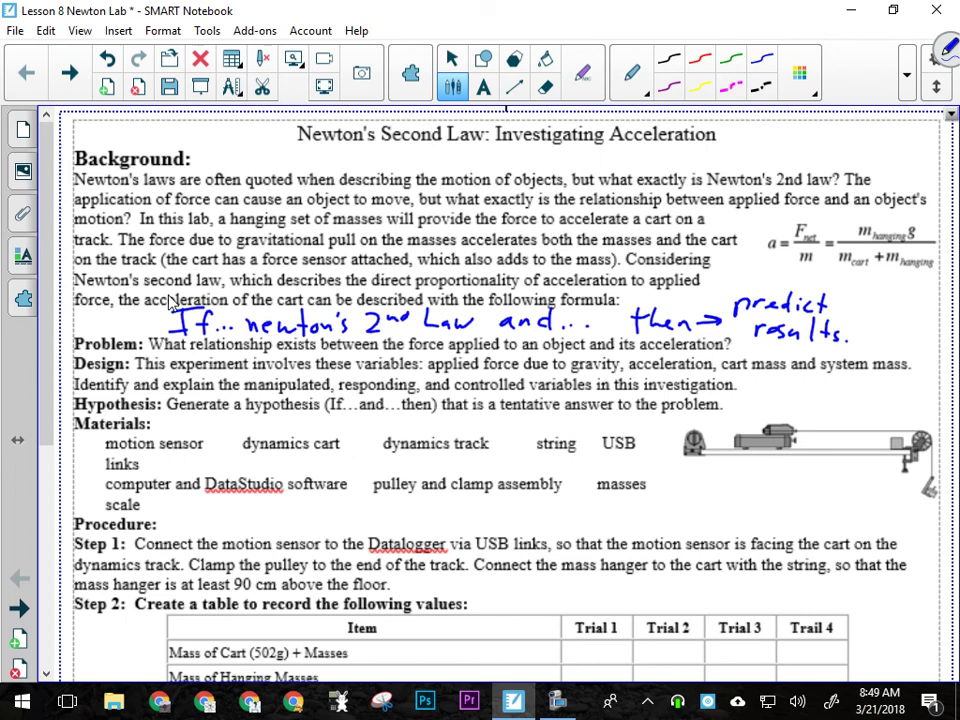
Step: Scroll to the Step 2 table and draw a blue dashed circle around "(502g)"
{"action": "scroll", "coordinate": [170, 303], "scroll_direction": "down", "scroll_amount": 3}
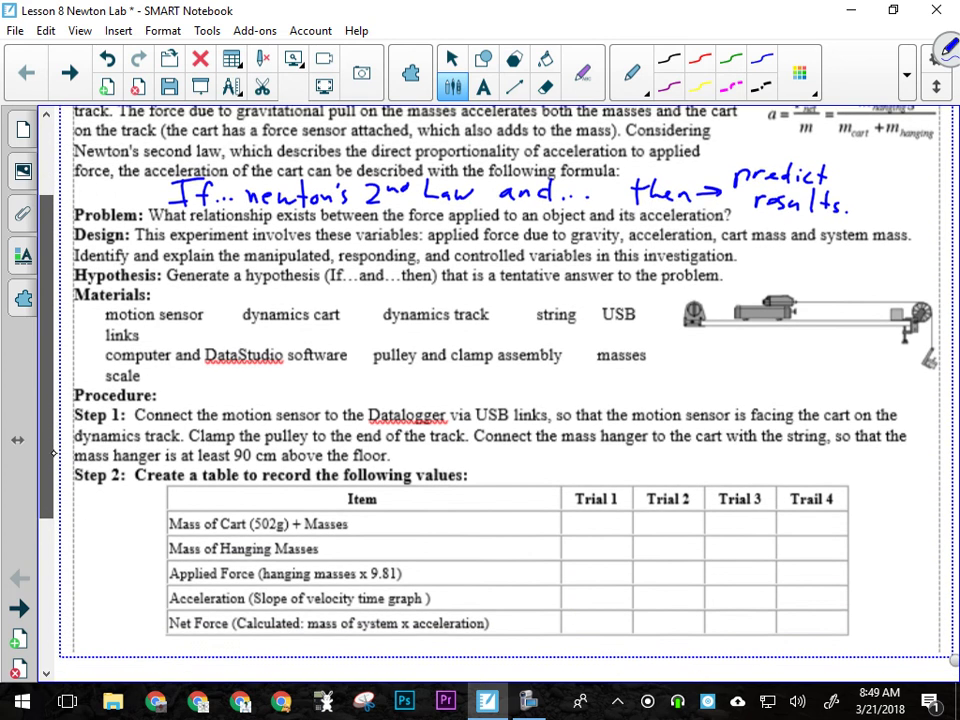
{"action": "scroll", "coordinate": [480, 400], "scroll_direction": "down", "scroll_amount": 1}
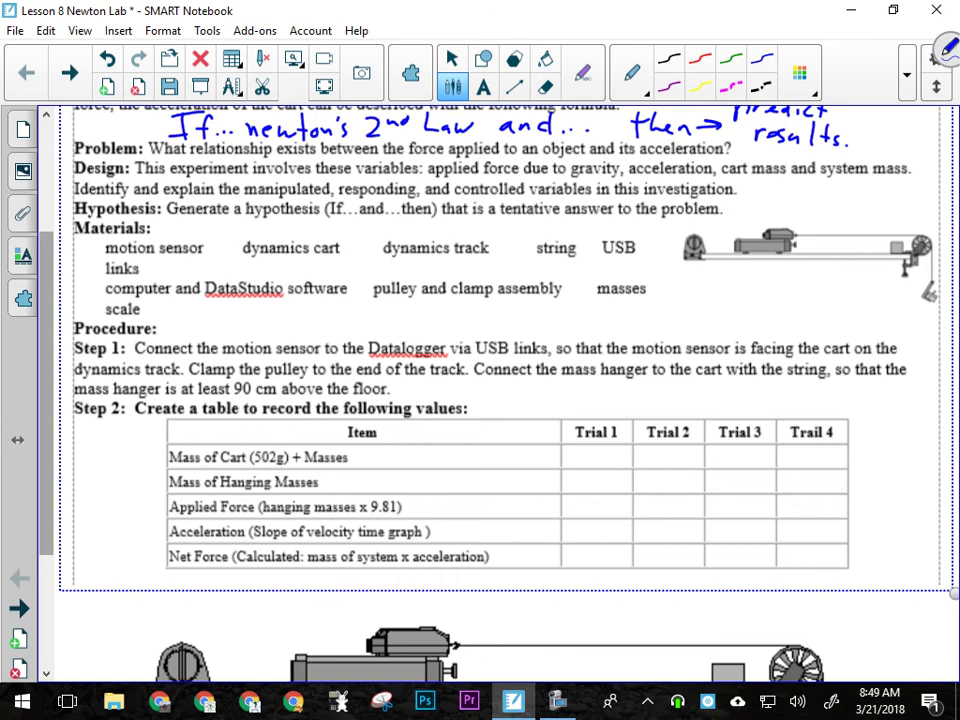
{"action": "mouse_move", "coordinate": [293, 450]}
{"action": "left_mouse_down"}
{"action": "mouse_move", "coordinate": [249, 449]}
{"action": "mouse_move", "coordinate": [246, 465]}
{"action": "mouse_move", "coordinate": [258, 472]}
{"action": "mouse_move", "coordinate": [293, 458]}
{"action": "left_mouse_up"}
Step: Scroll down the page past the circled "(502g)" cart mass row
{"action": "scroll", "coordinate": [490, 390], "scroll_direction": "down", "scroll_amount": 4}
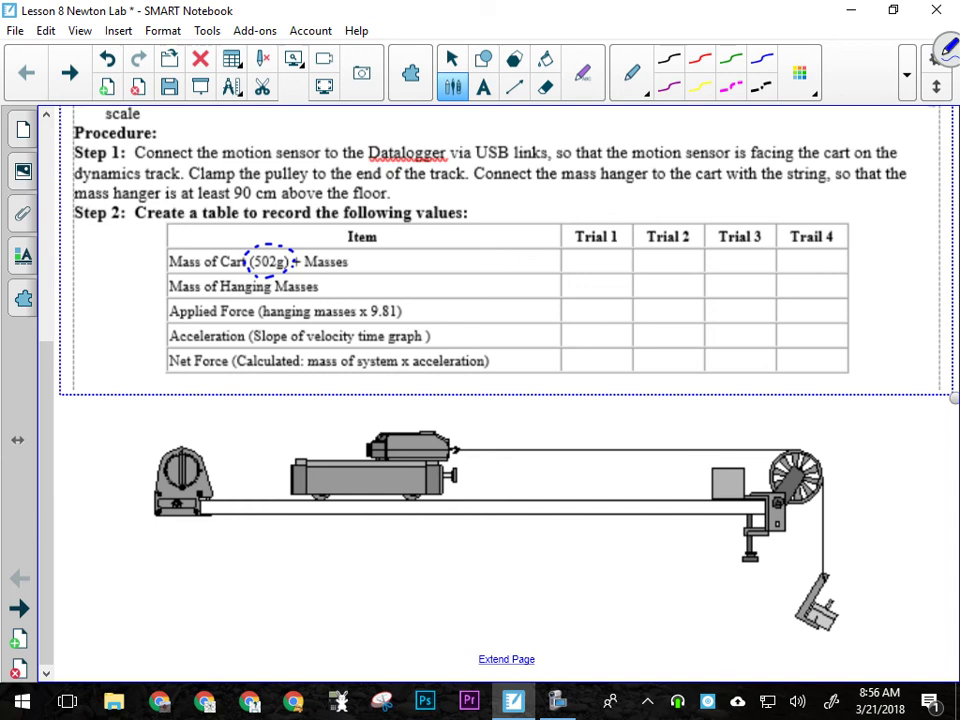
Step: Page forward past the graph page to the Analyzing and Interpreting questions
{"action": "left_click", "coordinate": [69, 72]}
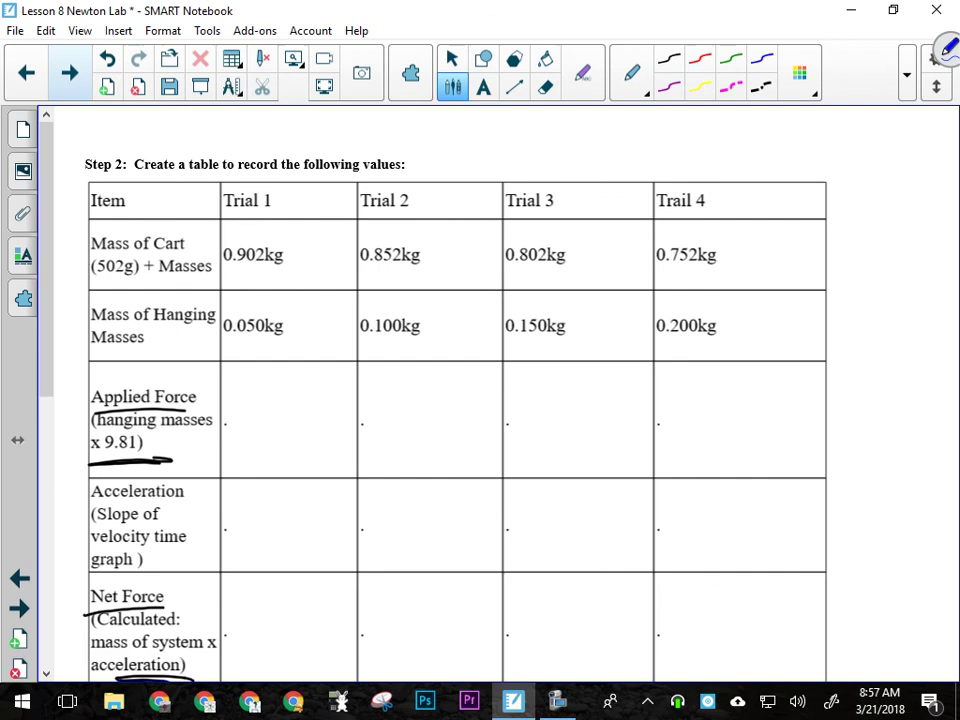
{"action": "left_click", "coordinate": [69, 72]}
{"action": "left_click", "coordinate": [69, 72]}
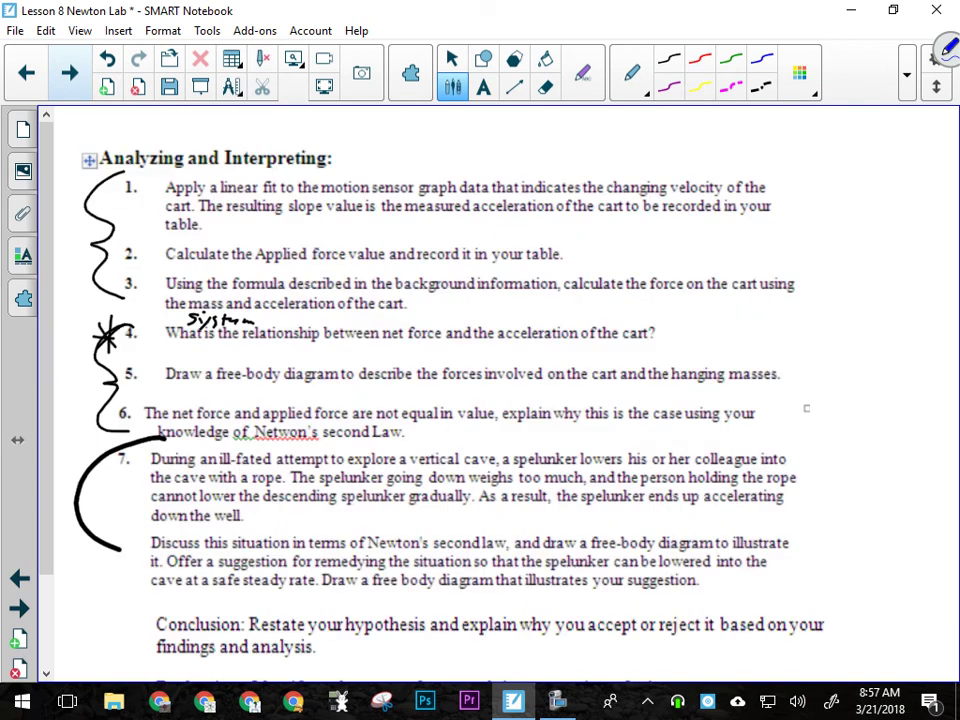
Step: Return to the velocity-time graph page with the four linear-fit runs
{"action": "left_click", "coordinate": [26, 72]}
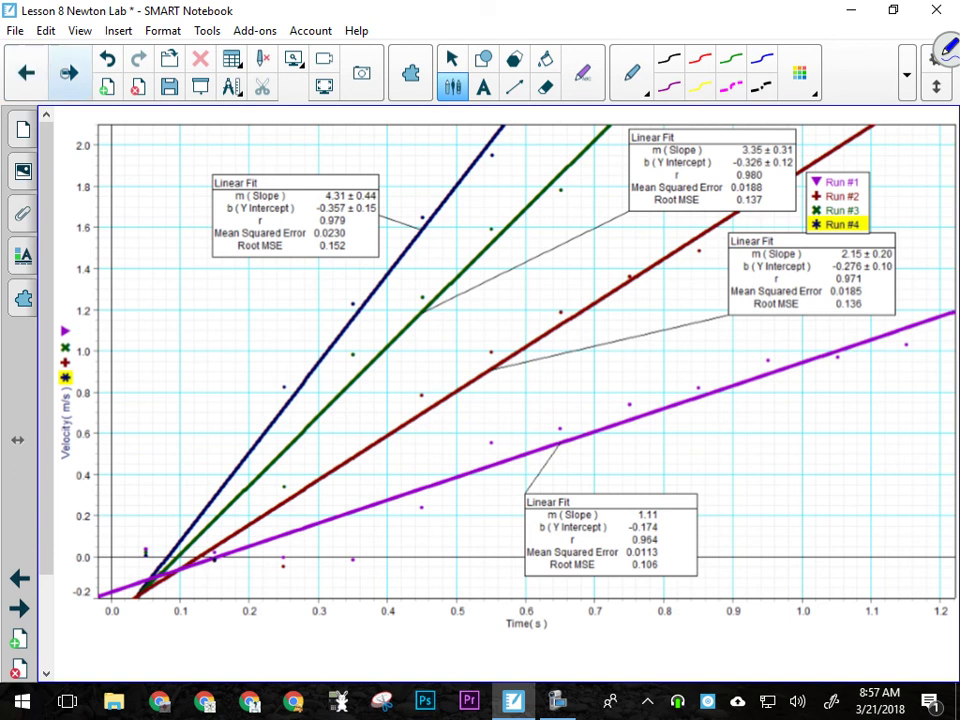
Step: Glance back at the trial data table, then return to the Analyzing and Interpreting page
{"action": "left_click", "coordinate": [69, 72]}
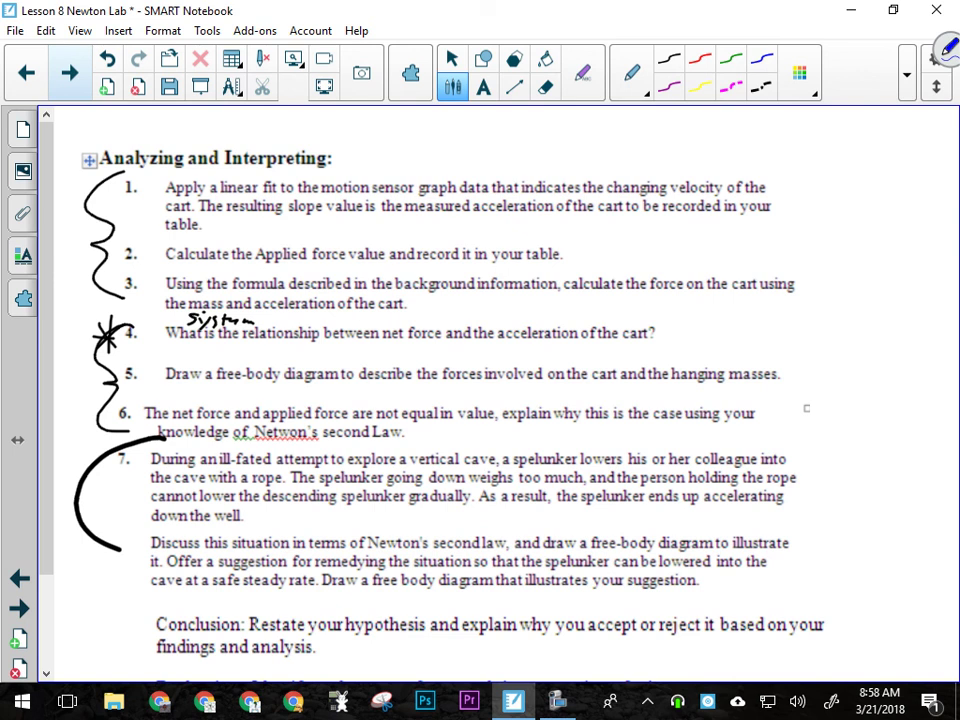
{"action": "key", "text": "Page_Up"}
{"action": "key", "text": "Page_Up"}
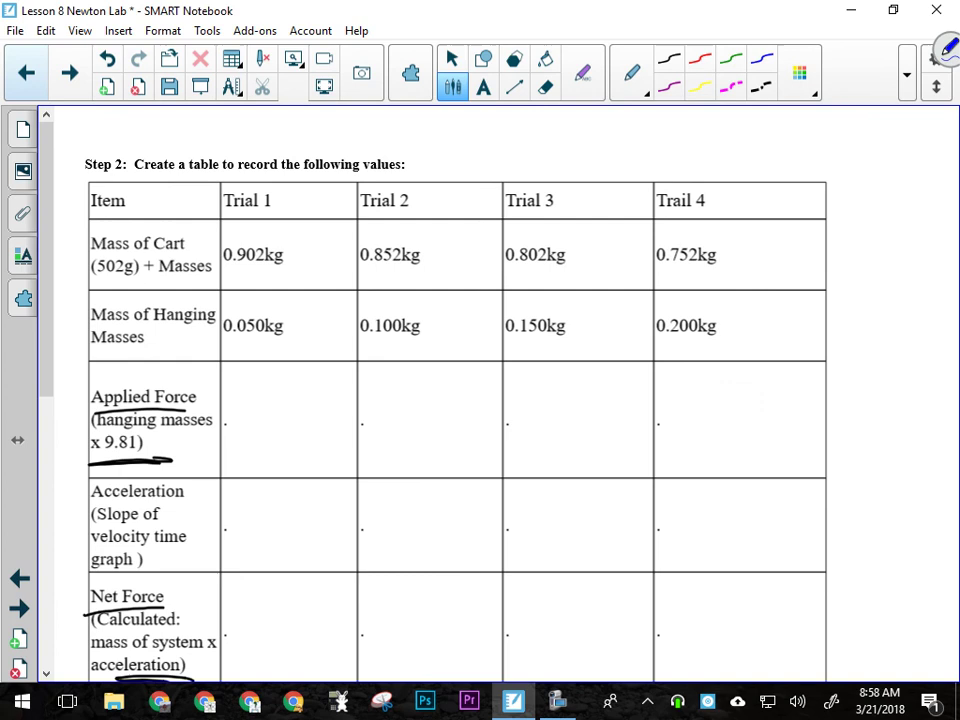
{"action": "left_click", "coordinate": [69, 72]}
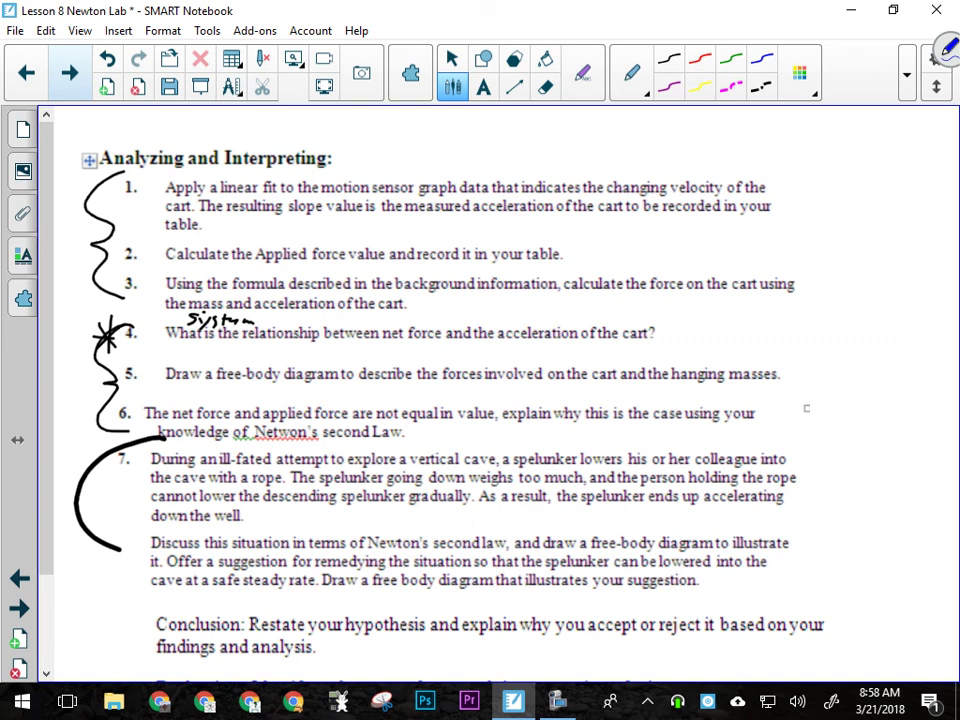
Step: Draw a blue wavy line down through question 7 to the Conclusion line
{"action": "mouse_move", "coordinate": [137, 440]}
{"action": "left_mouse_down"}
{"action": "mouse_move", "coordinate": [185, 515]}
{"action": "mouse_move", "coordinate": [164, 615]}
{"action": "left_mouse_up"}
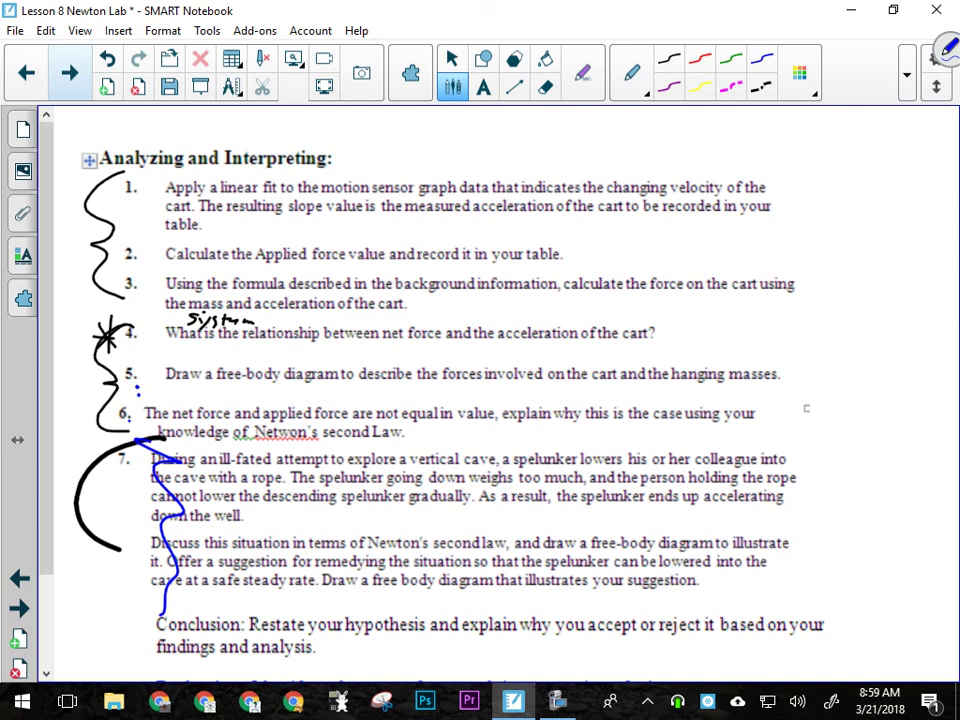
{"action": "scroll", "coordinate": [480, 390], "scroll_direction": "down", "scroll_amount": 3}
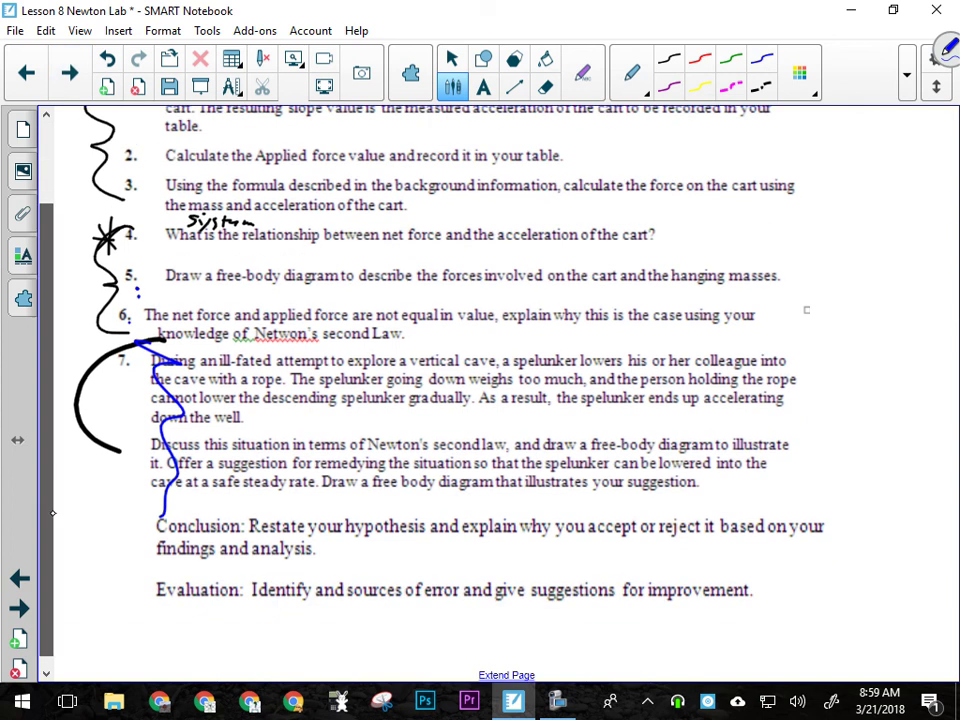